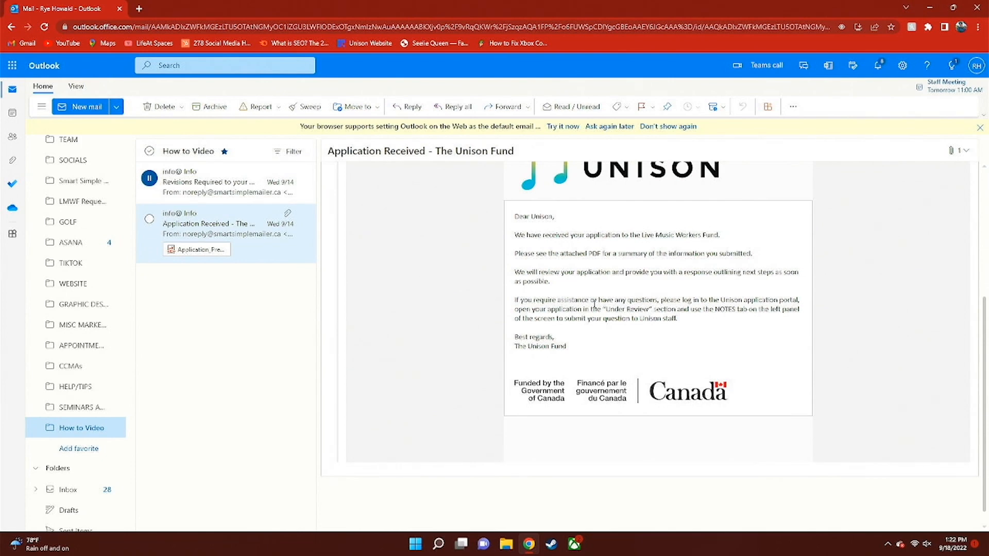
Read the Revisions Required email in the How to Video folder and follow its link to the Unison application portal.
scroll(592, 294, "up", 5)
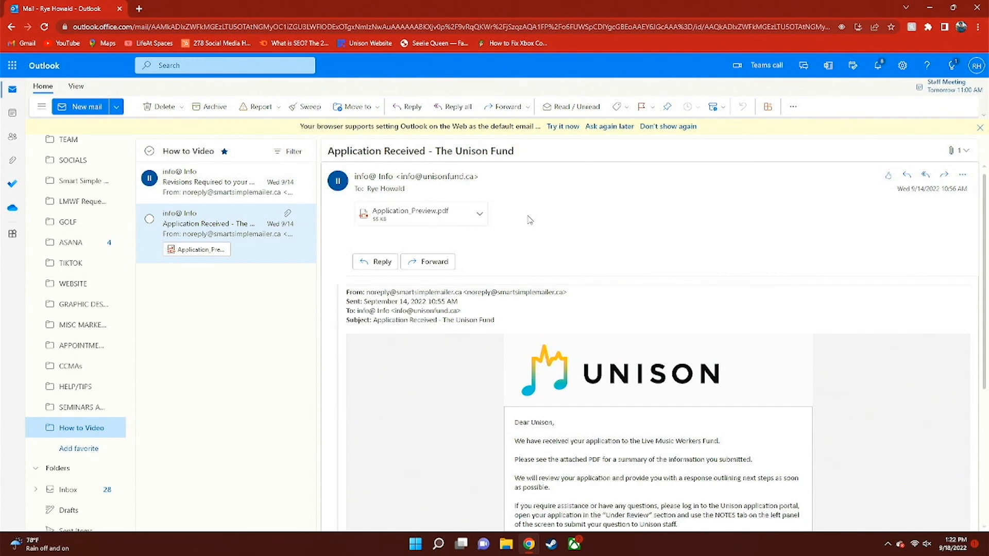
left_click(224, 176)
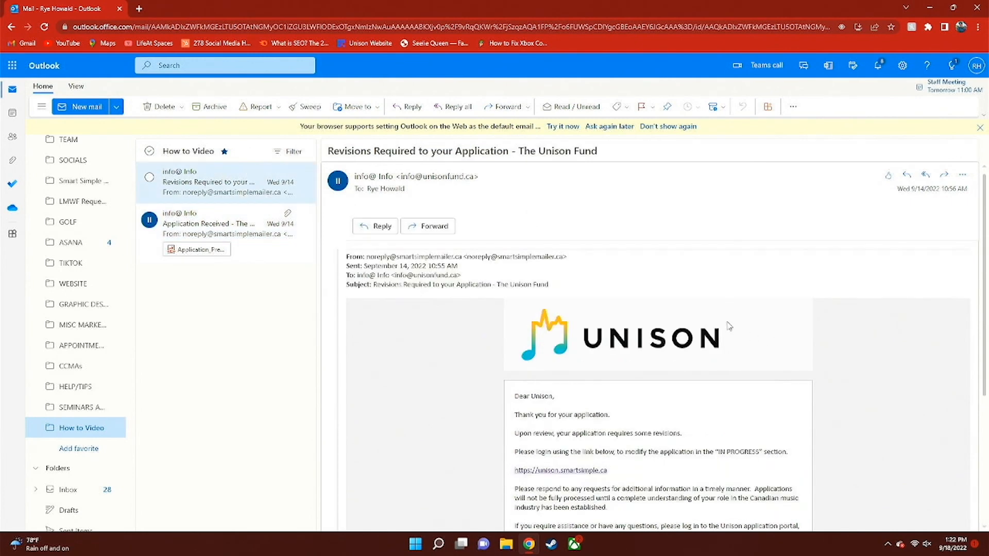
scroll(753, 337, "down", 3)
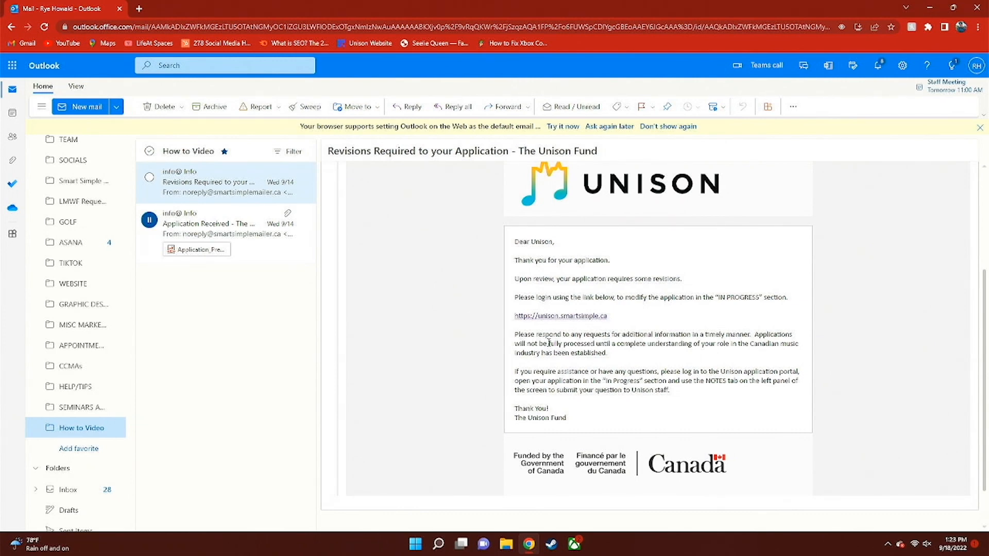
left_click(550, 316)
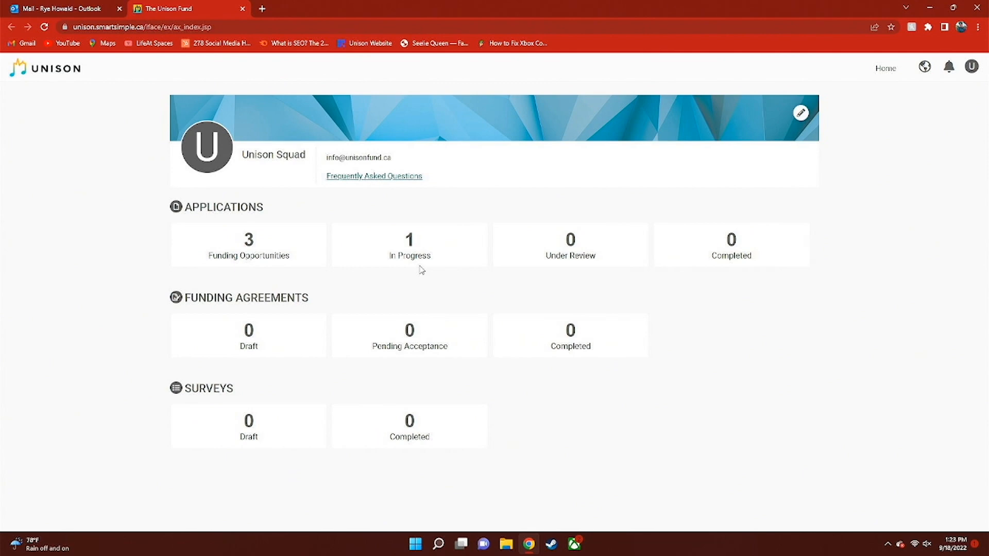
Open the in-progress Live Music Workers Fund application and display its application questions.
left_click(453, 241)
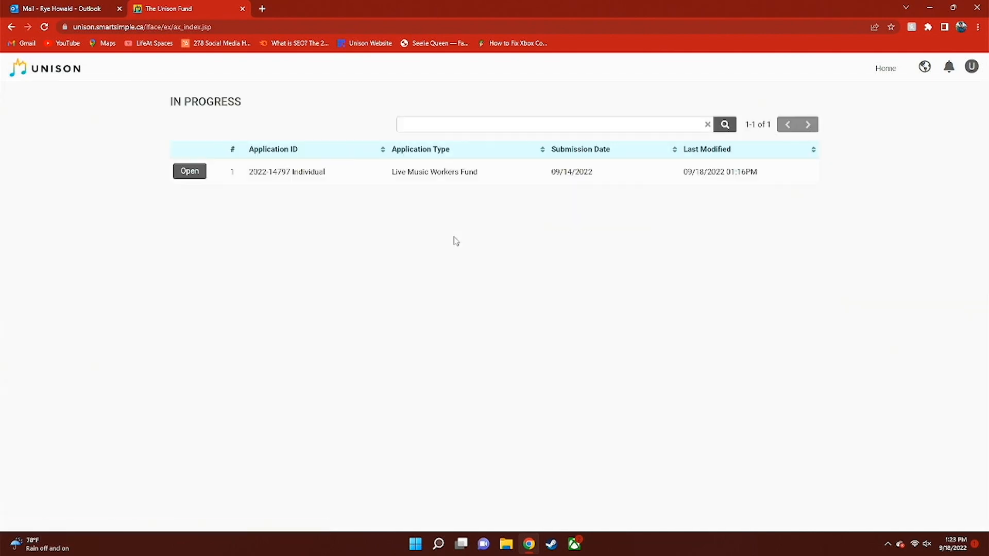
left_click(188, 171)
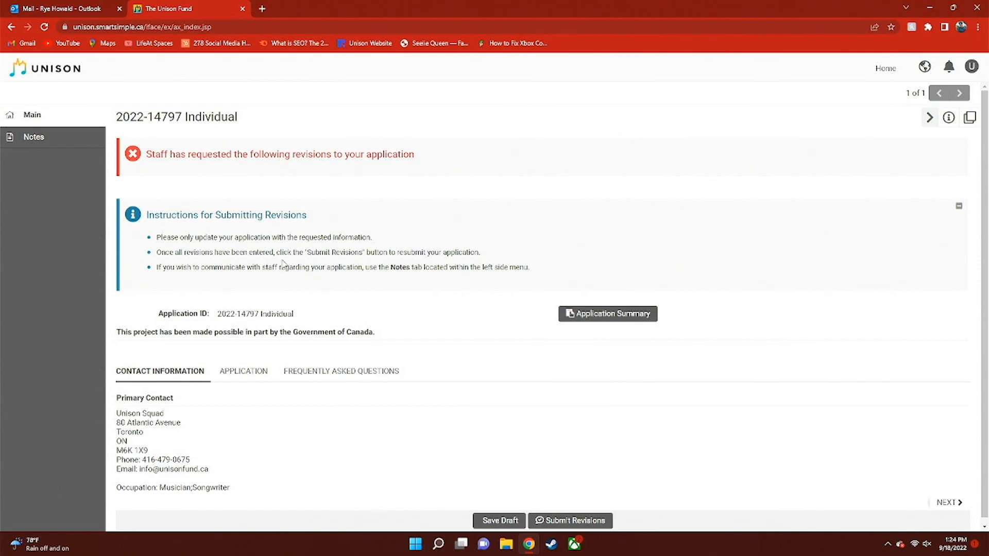
scroll(282, 264, "down", 1)
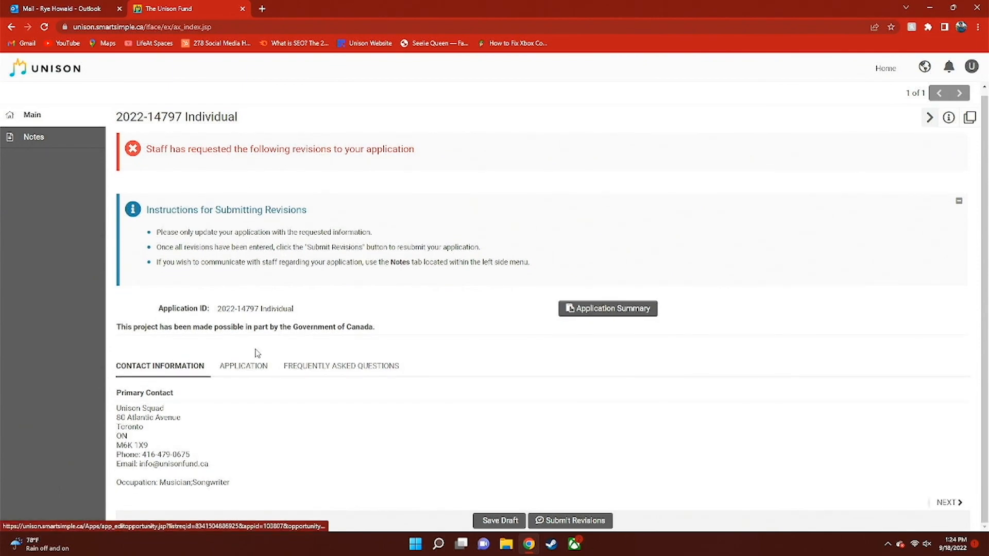
left_click(246, 382)
Upload the Mail Example image from Documents > Application Documents to the photo identification question.
scroll(281, 309, "down", 5)
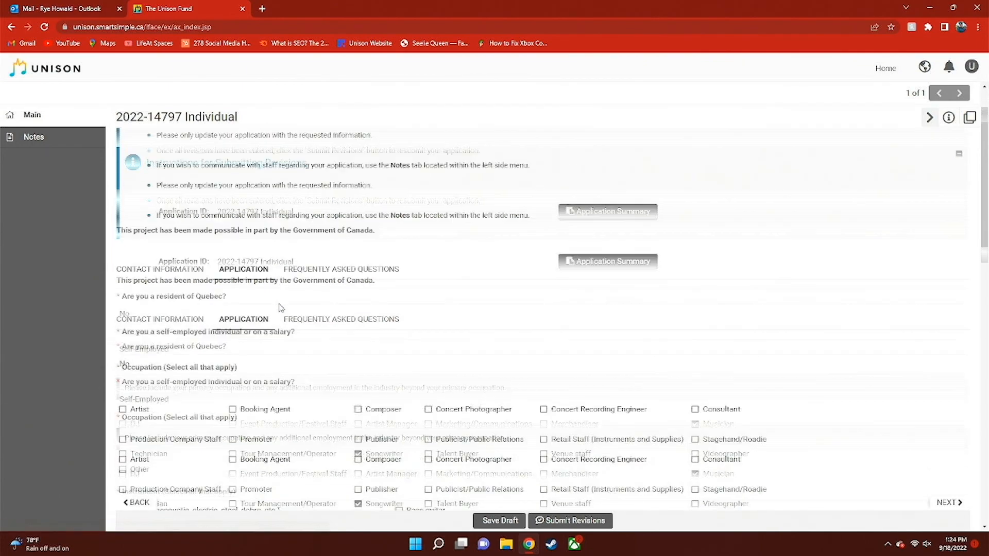
scroll(281, 308, "down", 3)
scroll(281, 308, "down", 2)
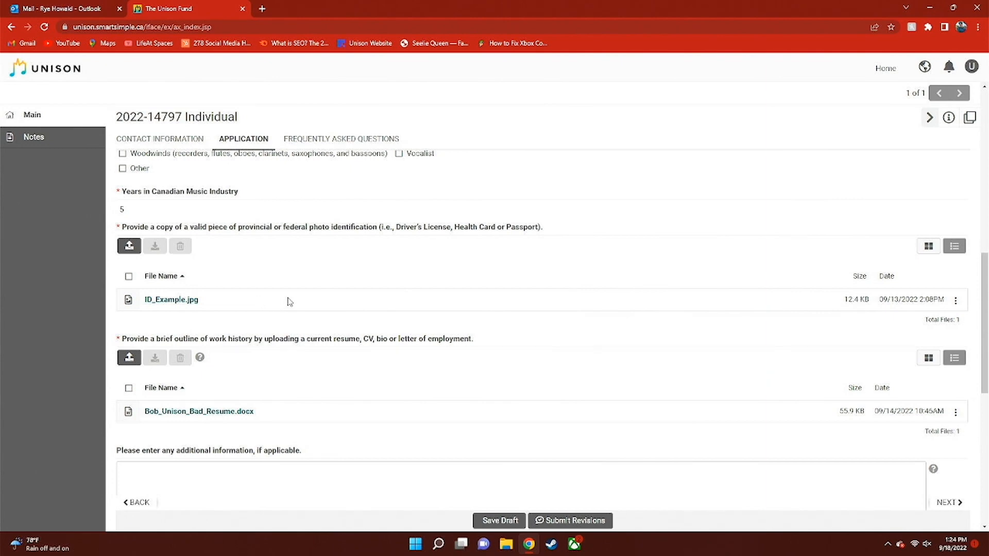
left_click(132, 252)
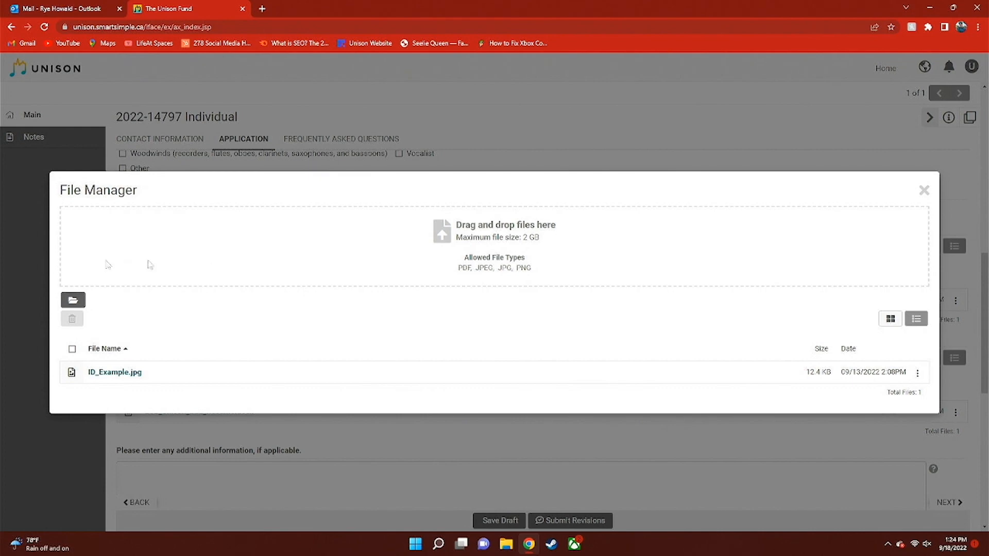
left_click(73, 301)
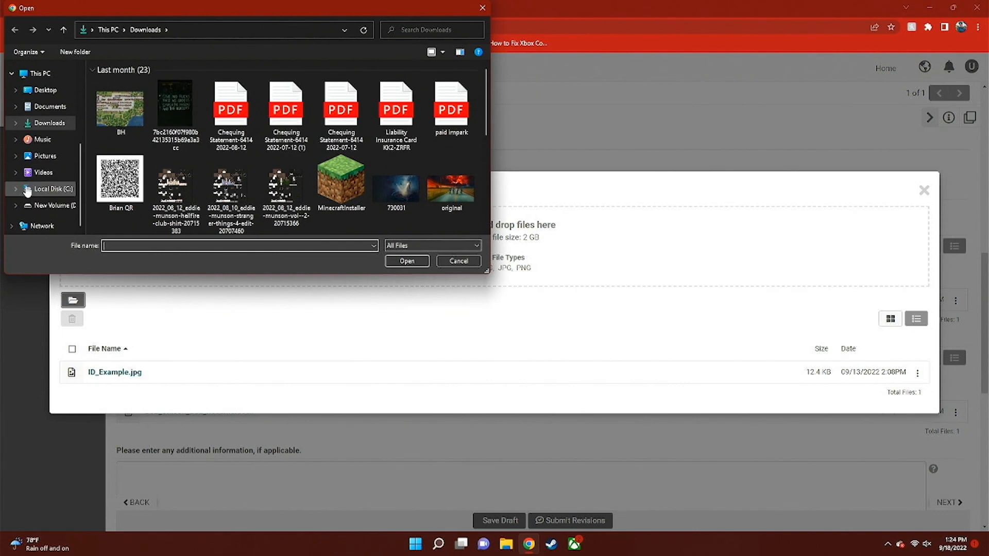
left_click(50, 129)
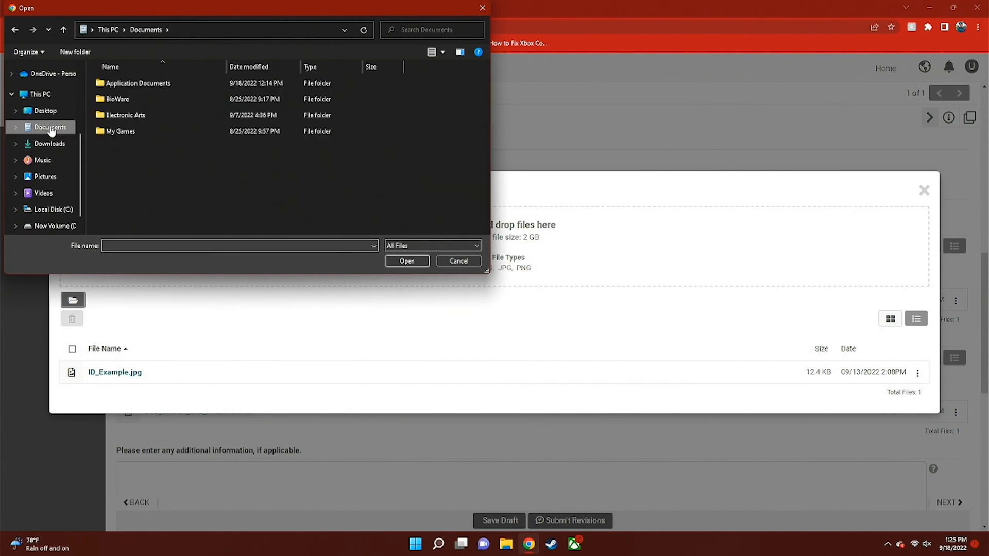
double_click(127, 83)
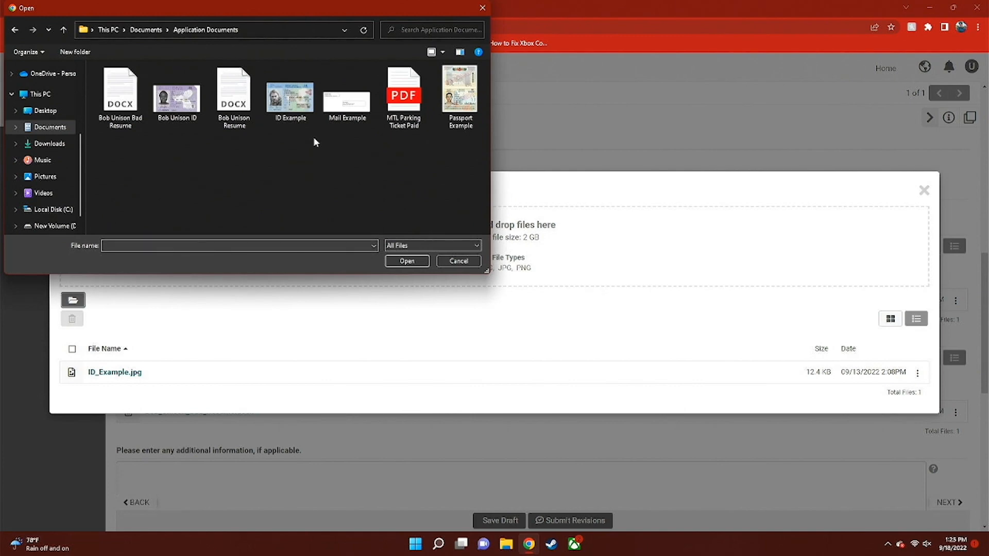
left_click(364, 113)
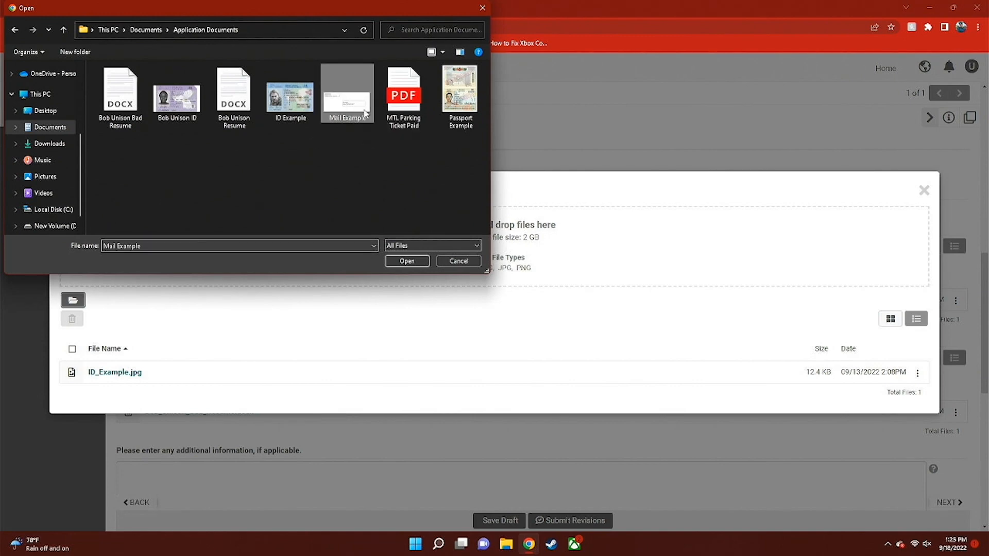
left_click(406, 261)
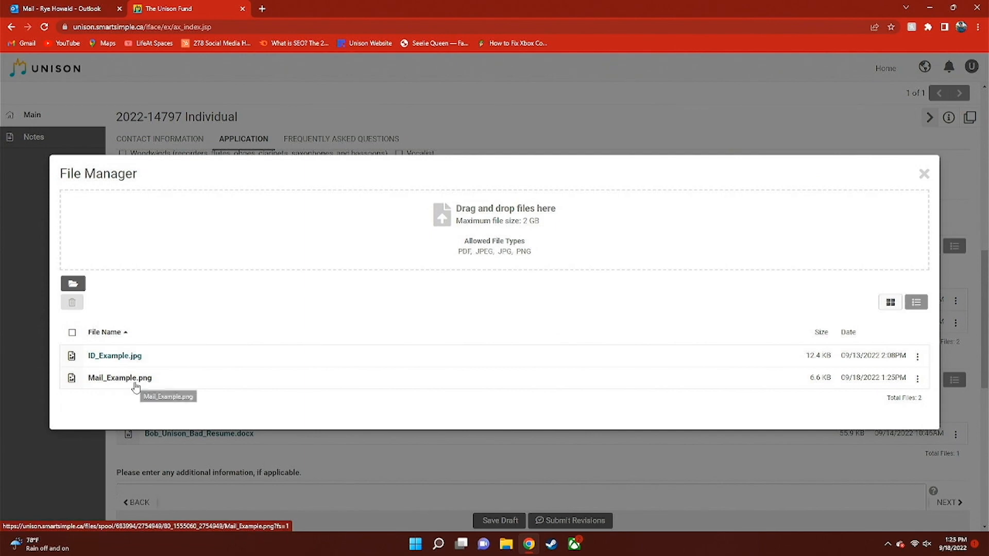
Preview Passport Example in the Application Documents folder, add it to the photo identification files, and close the File Manager.
left_click(506, 545)
double_click(669, 111)
left_click_drag(407, 25, 772, 54)
double_click(591, 215)
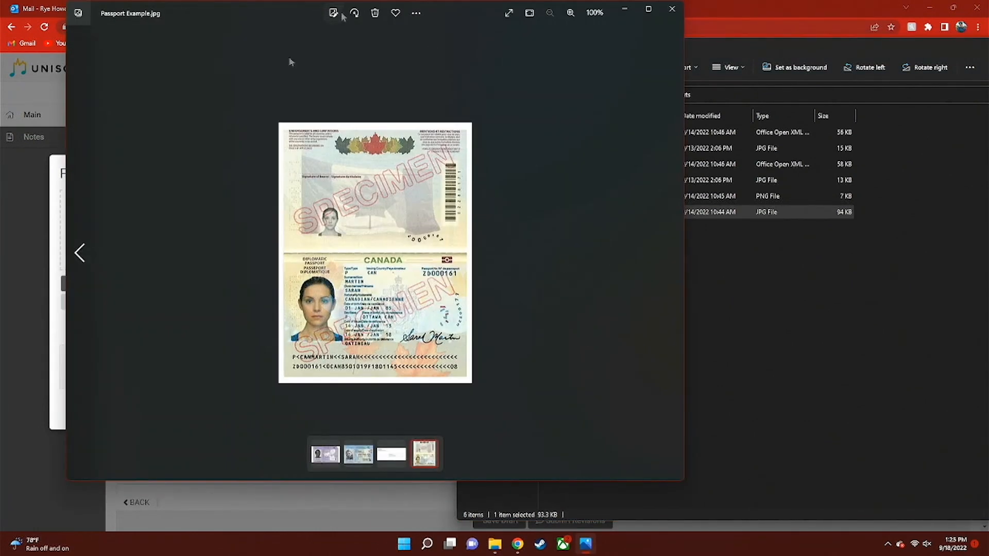
left_click(671, 9)
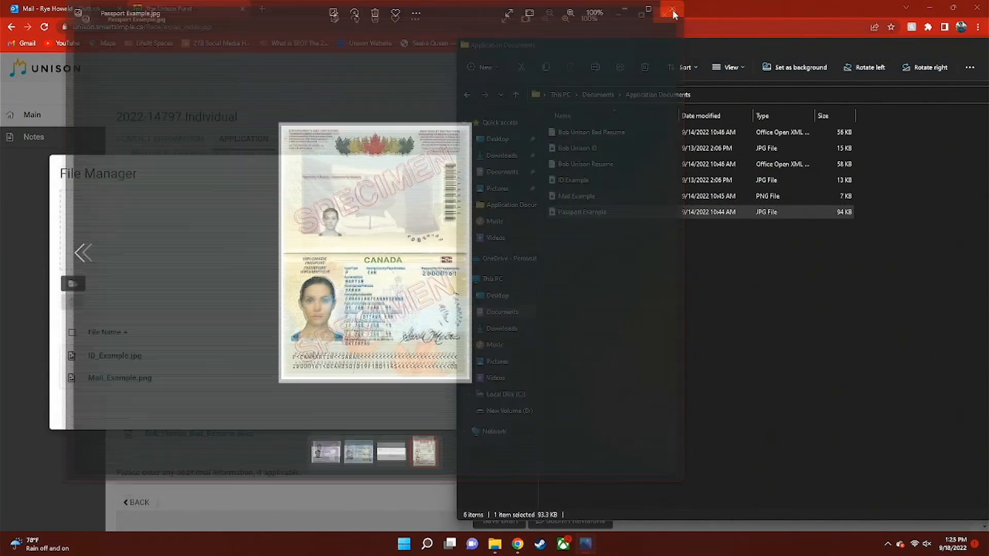
left_click_drag(607, 214, 245, 220)
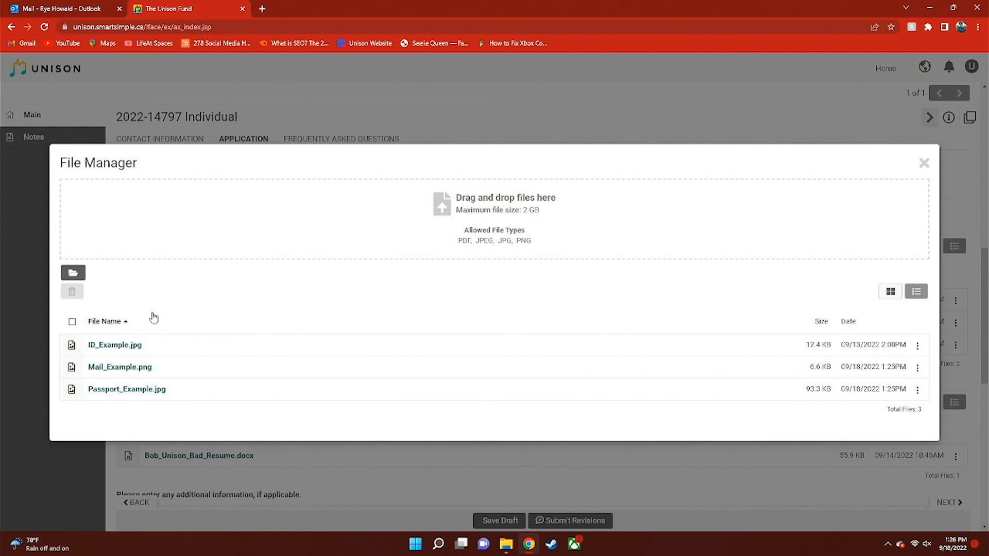
left_click(924, 164)
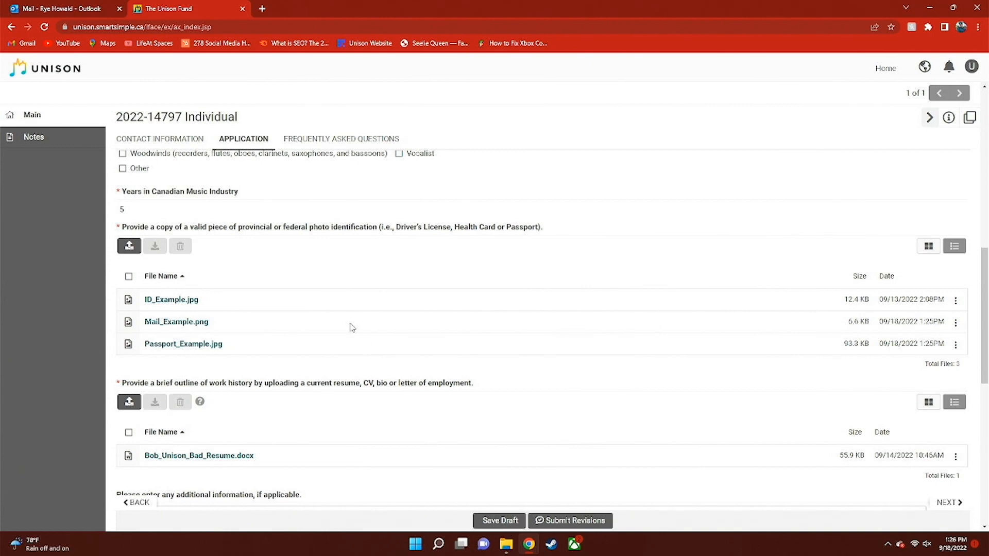
Compare the applicant's Bad Resume and Resume documents from the Application Documents folder, including the show history line, and return to the application.
scroll(352, 328, "down", 3)
scroll(352, 327, "down", 1)
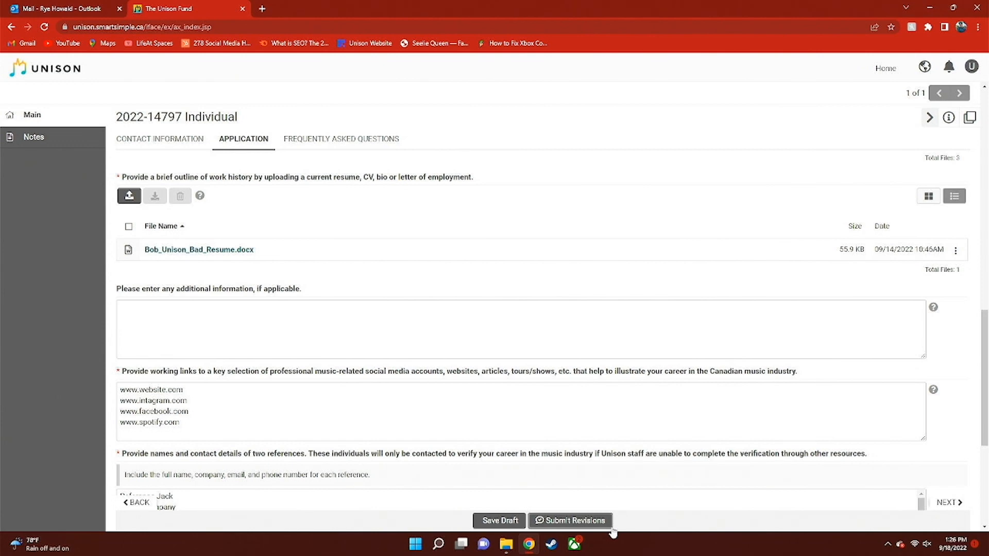
left_click(32, 148)
left_click(515, 546)
double_click(592, 133)
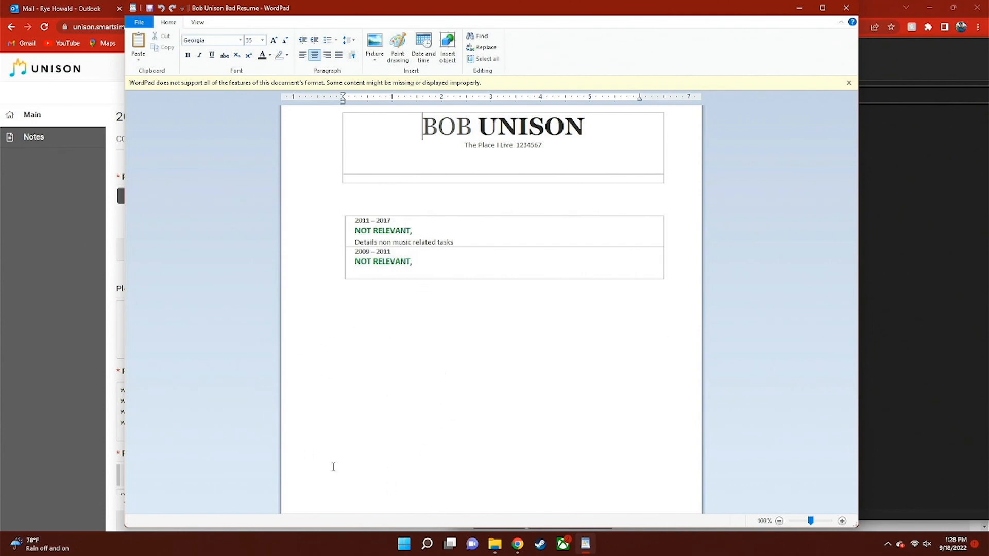
left_click(845, 9)
double_click(619, 168)
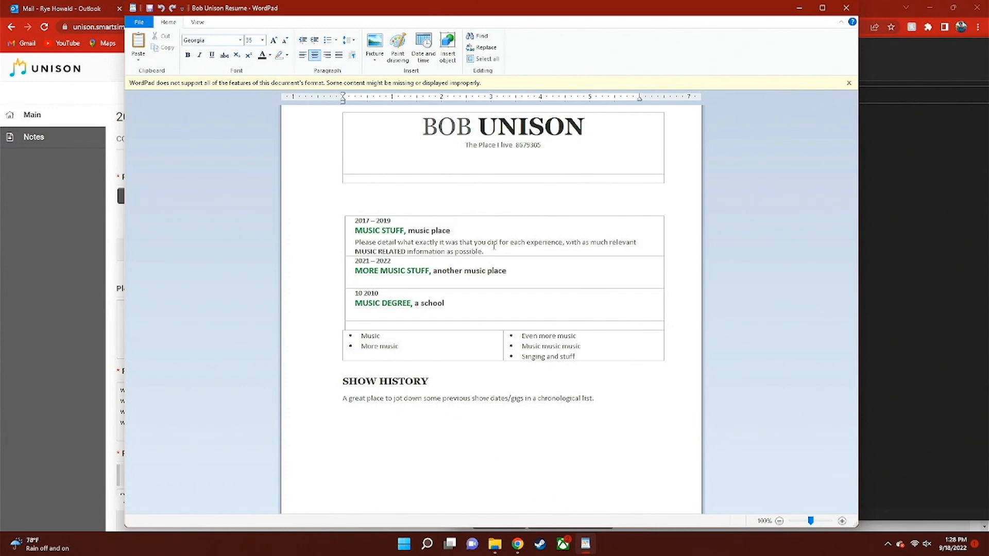
left_click_drag(341, 398, 448, 418)
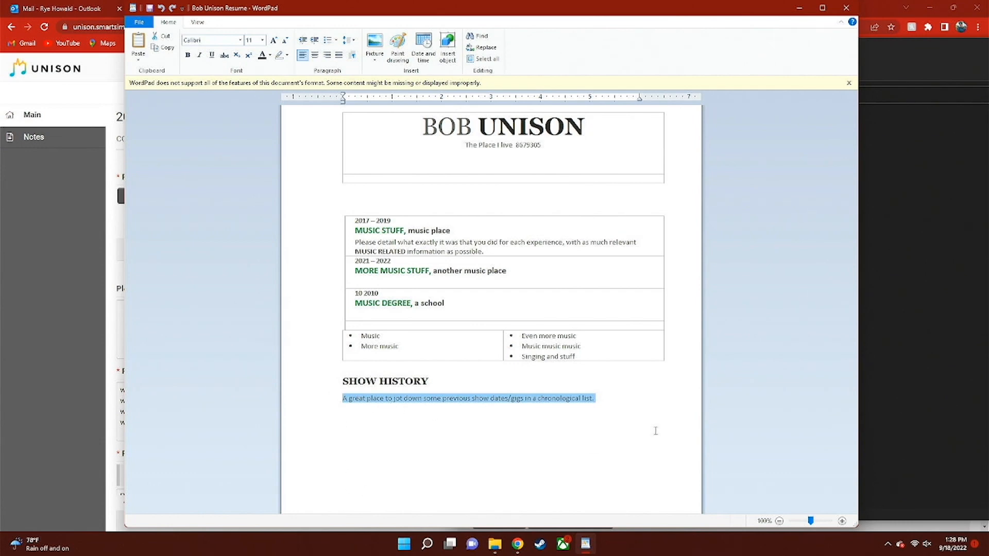
left_click(637, 403)
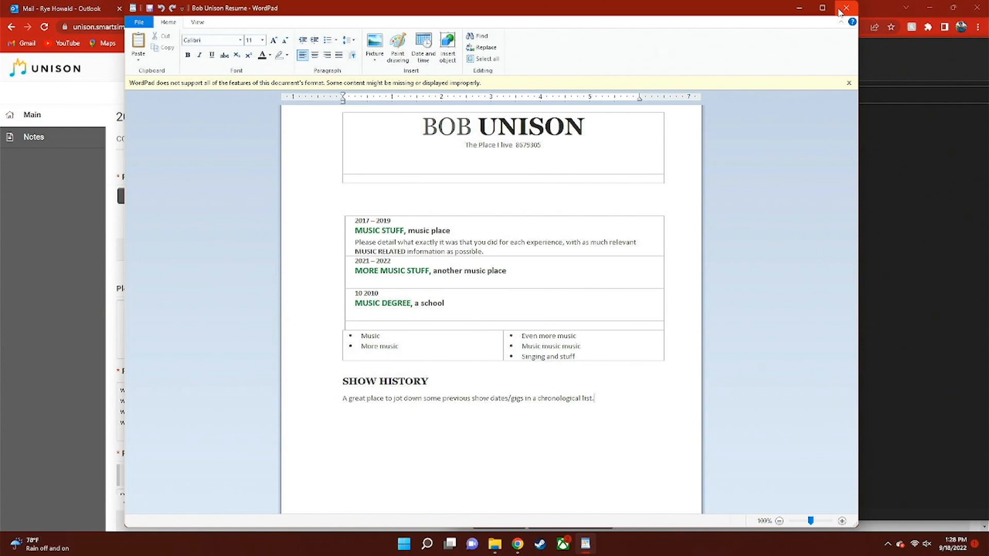
left_click(840, 9)
left_click(395, 203)
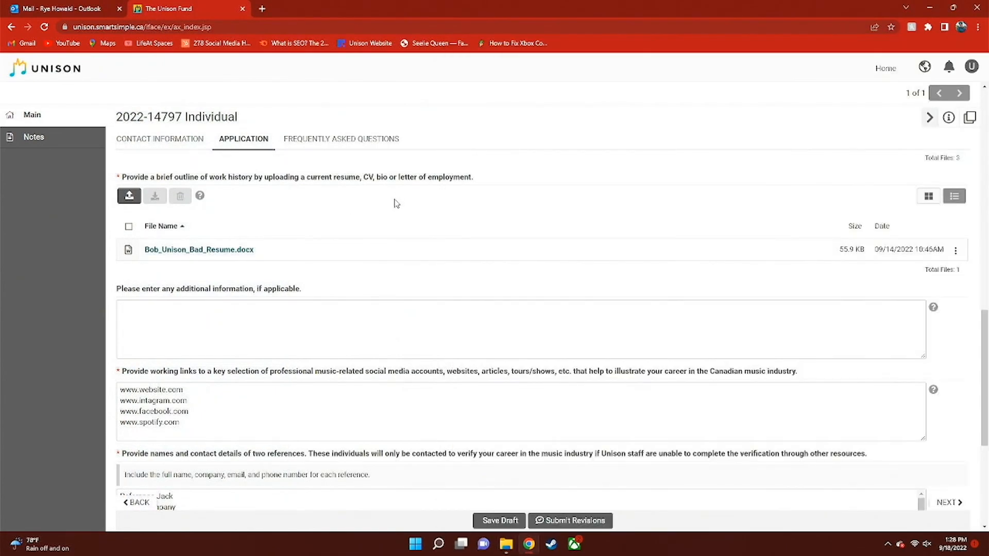
Browse for the applicant's Resume document, not the Bad Resume, and upload it to the work history question.
left_click(129, 197)
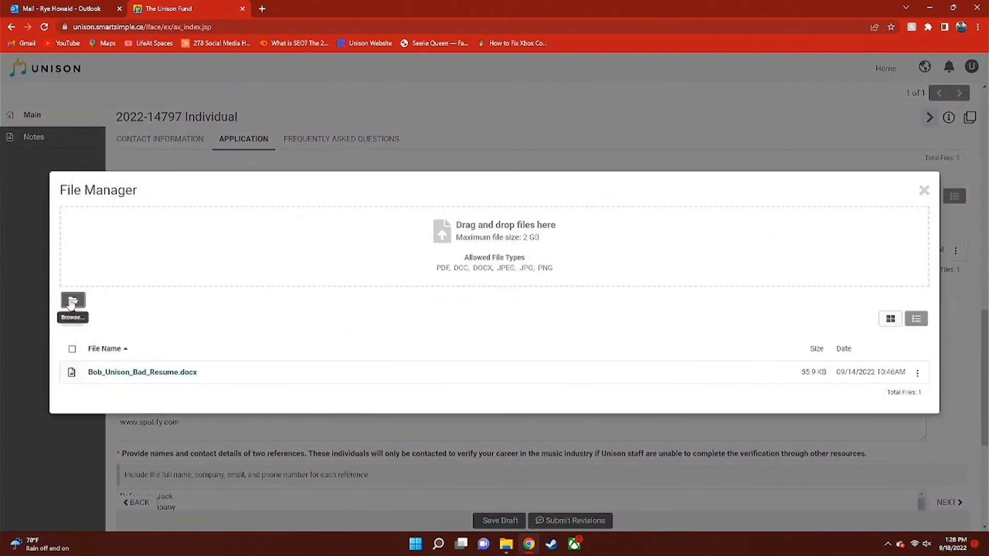
left_click(71, 303)
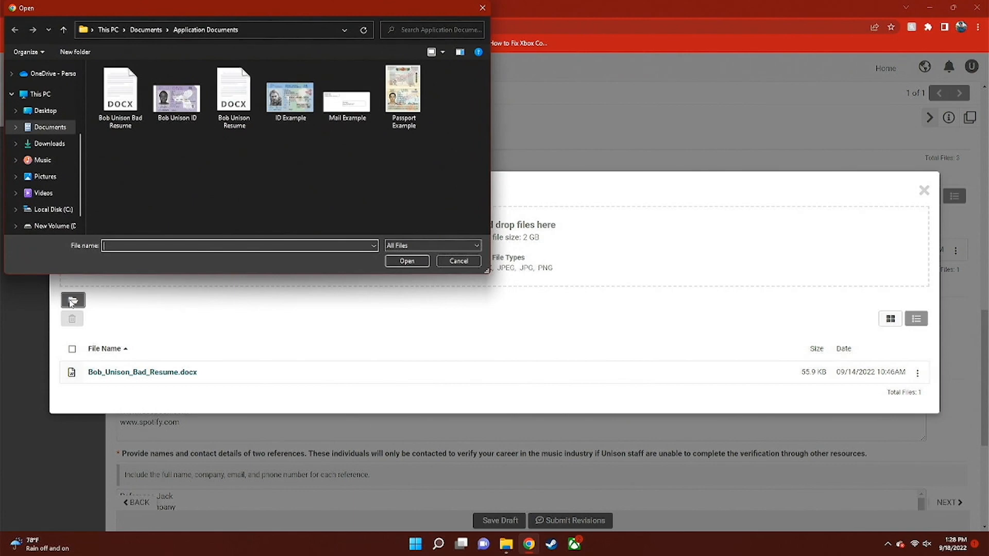
left_click(215, 103)
left_click(400, 260)
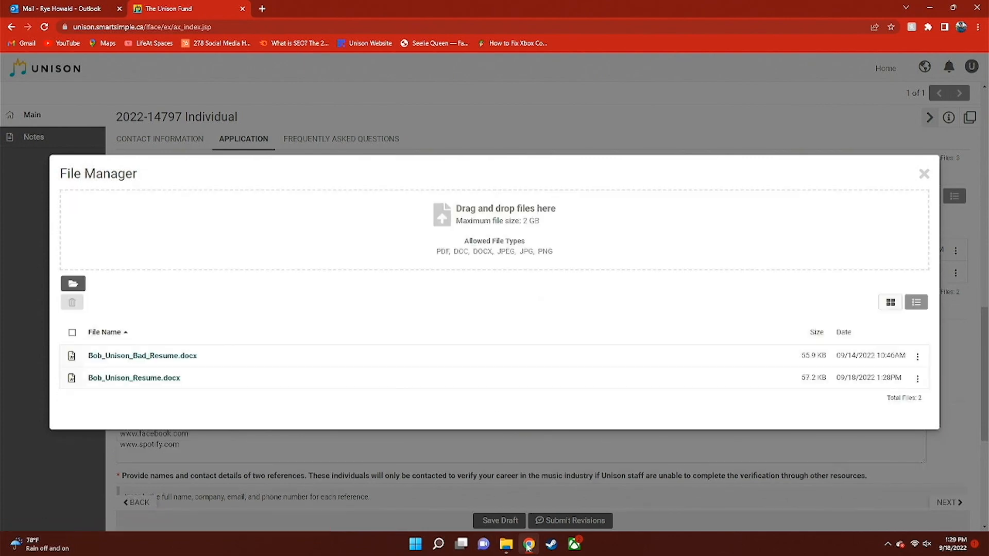
Upload the same Resume document again directly from the File Explorer folder into the work history File Manager and close it.
left_click(506, 544)
left_click_drag(613, 164, 206, 259)
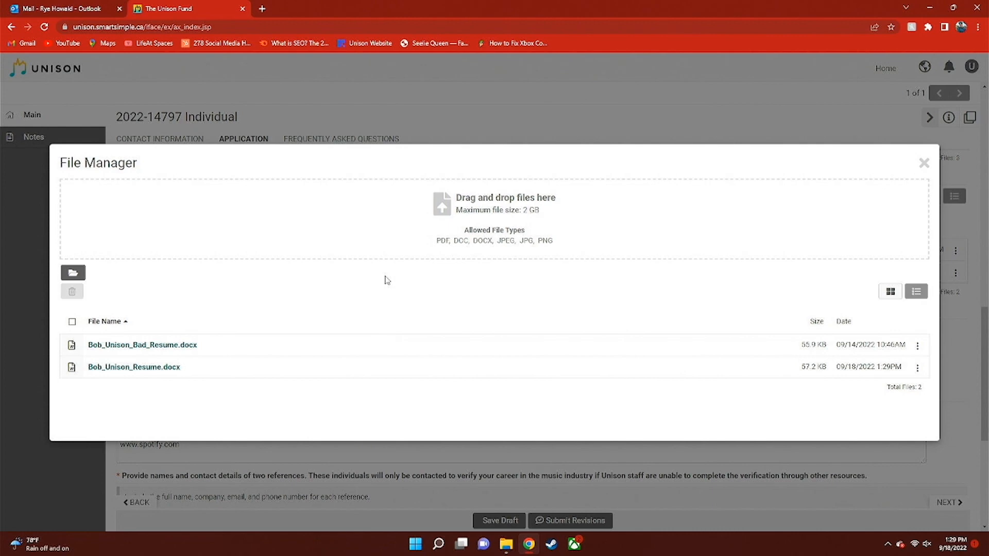
left_click(924, 164)
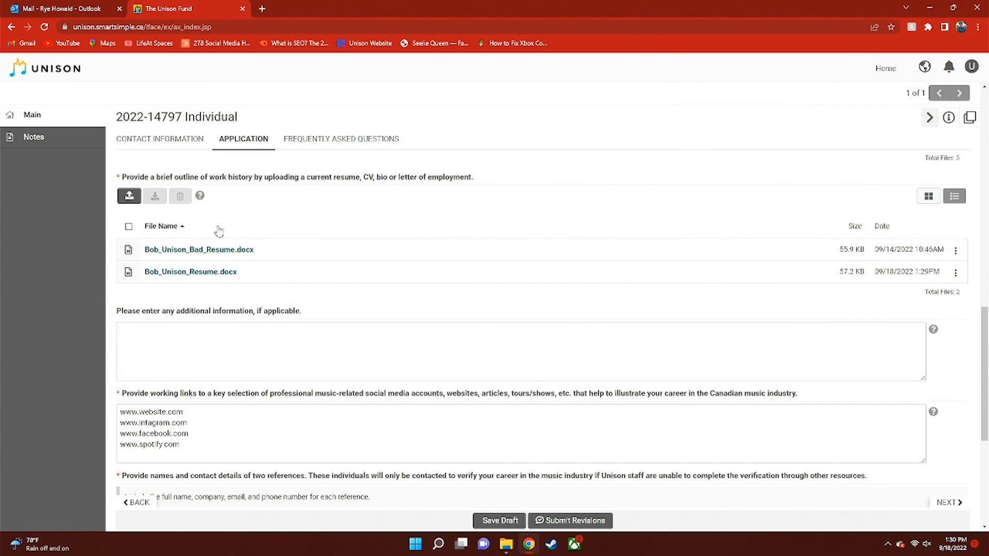
scroll(219, 232, "up", 2)
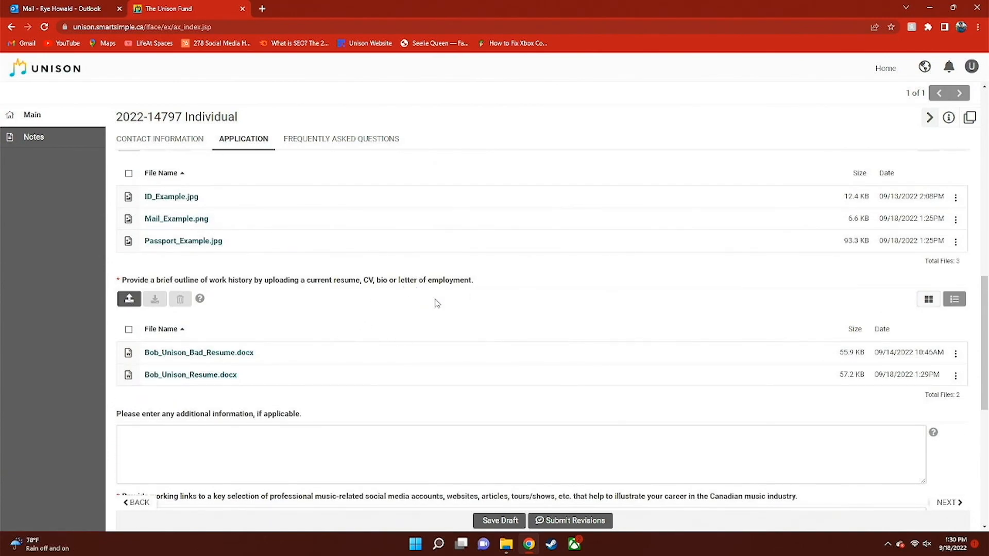
scroll(438, 301, "down", 2)
left_click(131, 198)
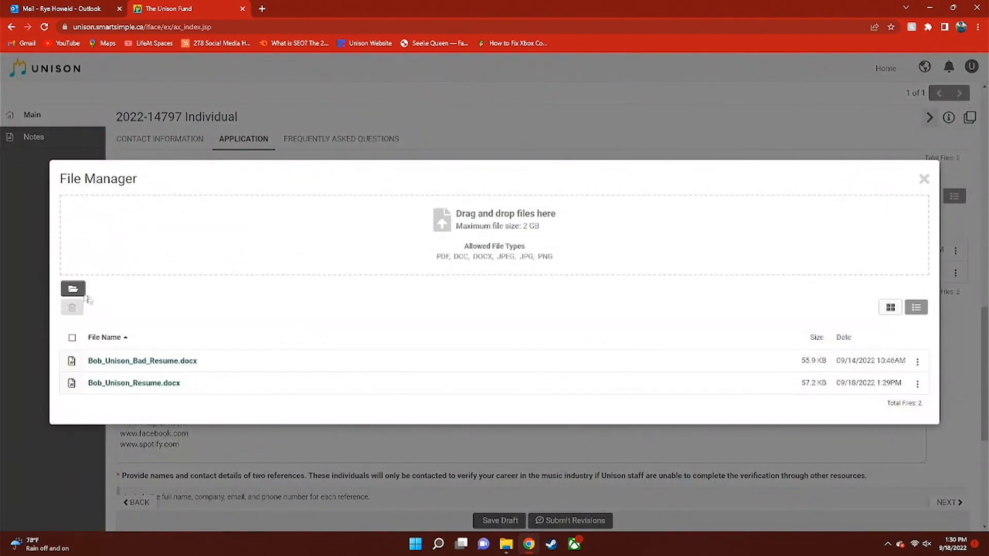
left_click(77, 291)
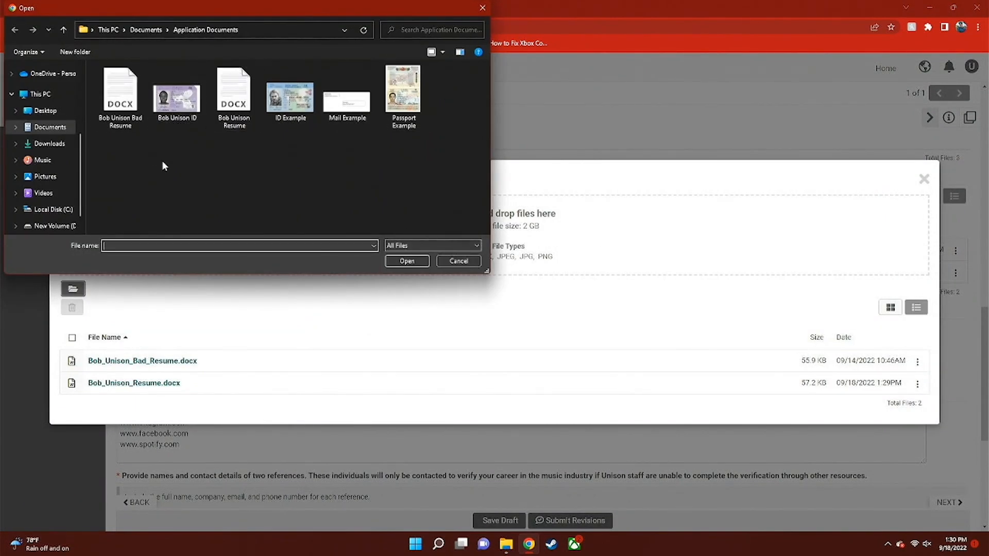
left_click(450, 261)
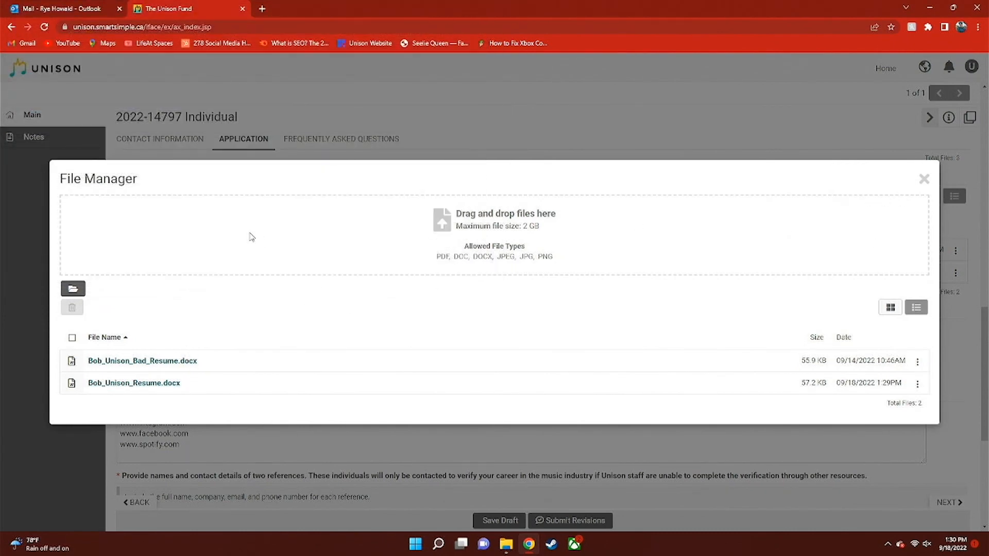
left_click(924, 179)
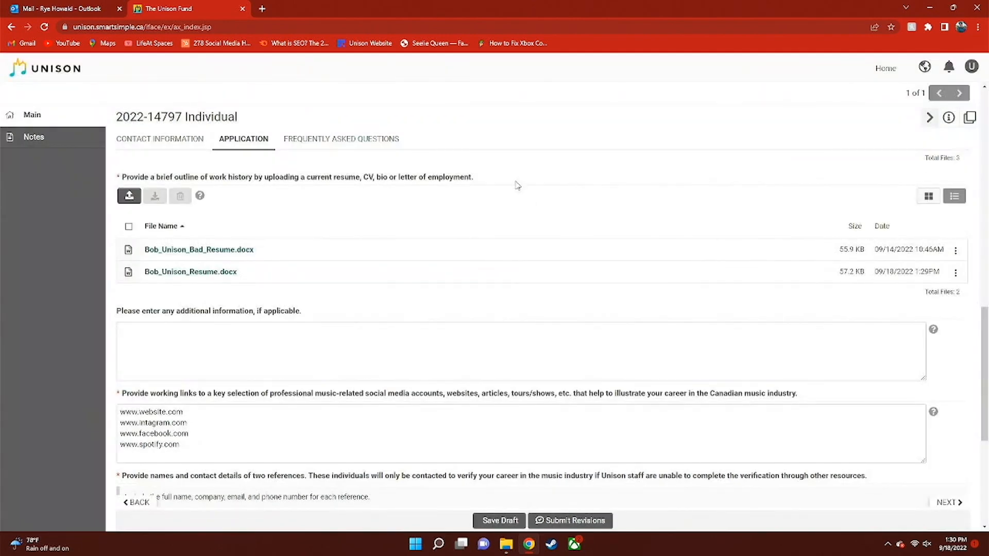
Rewrite the essential-needs answer: "During the pandemic I was living off of credit cards. I could use these funds to pay that down and catch up on rent.".
scroll(303, 320, "down", 1)
left_click(302, 319)
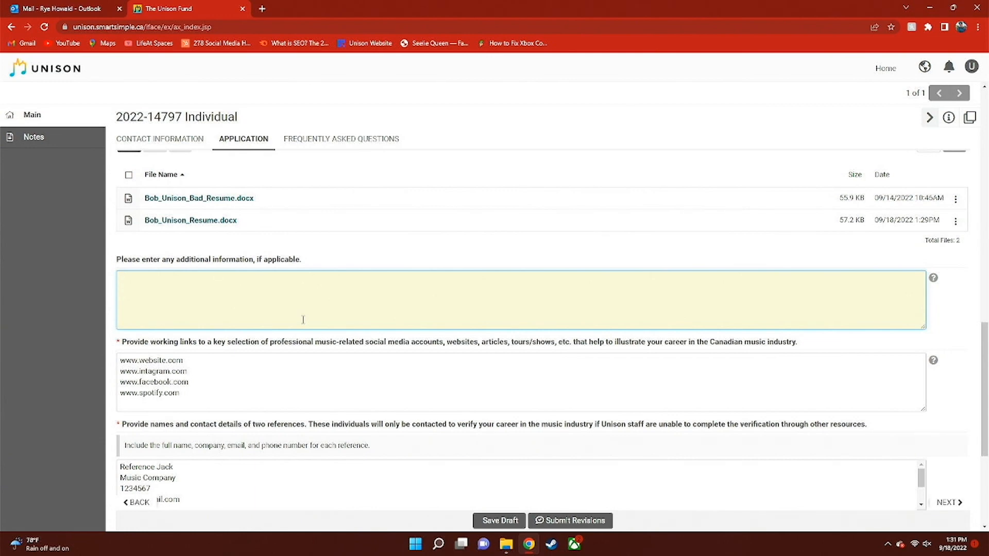
scroll(303, 319, "down", 4)
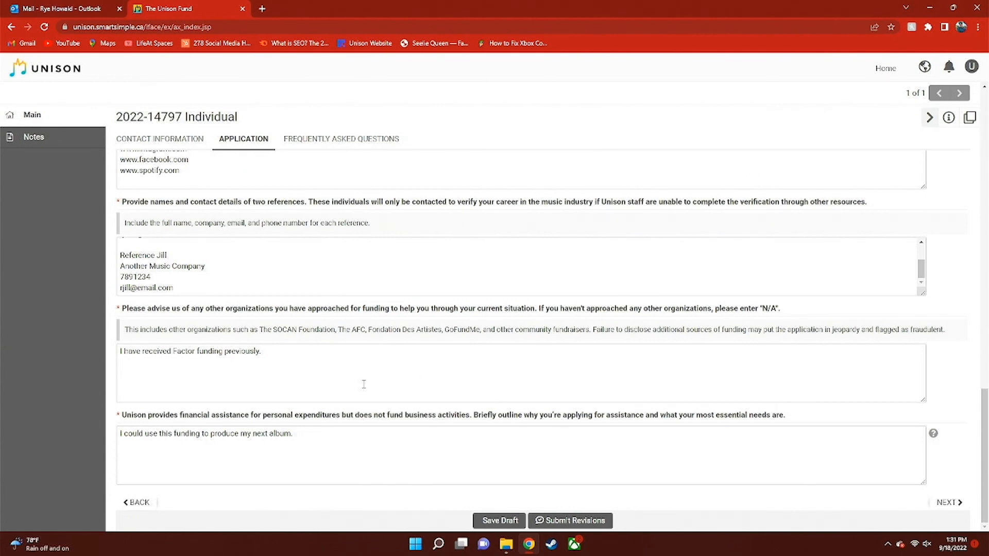
left_click(331, 444)
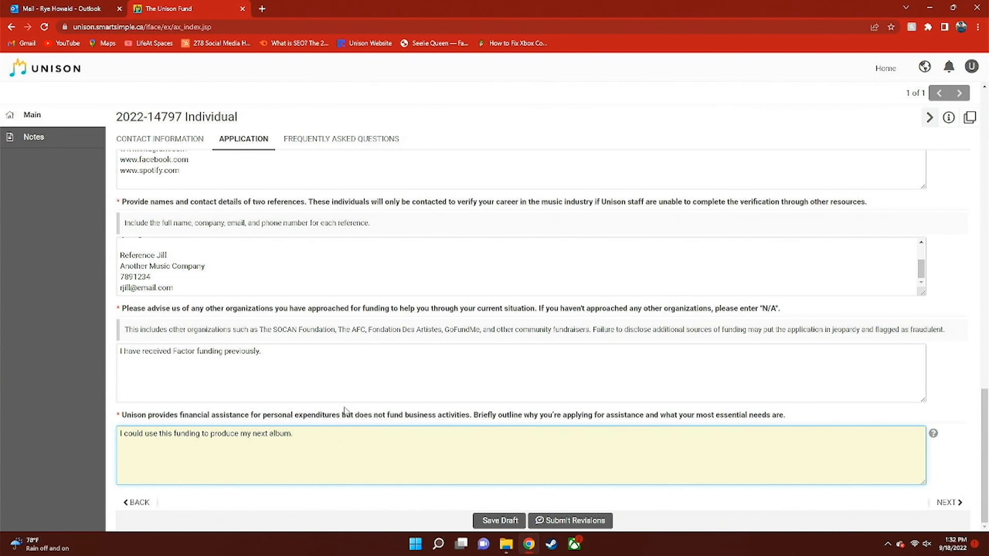
left_click_drag(293, 437, 108, 443)
key("BackSpace")
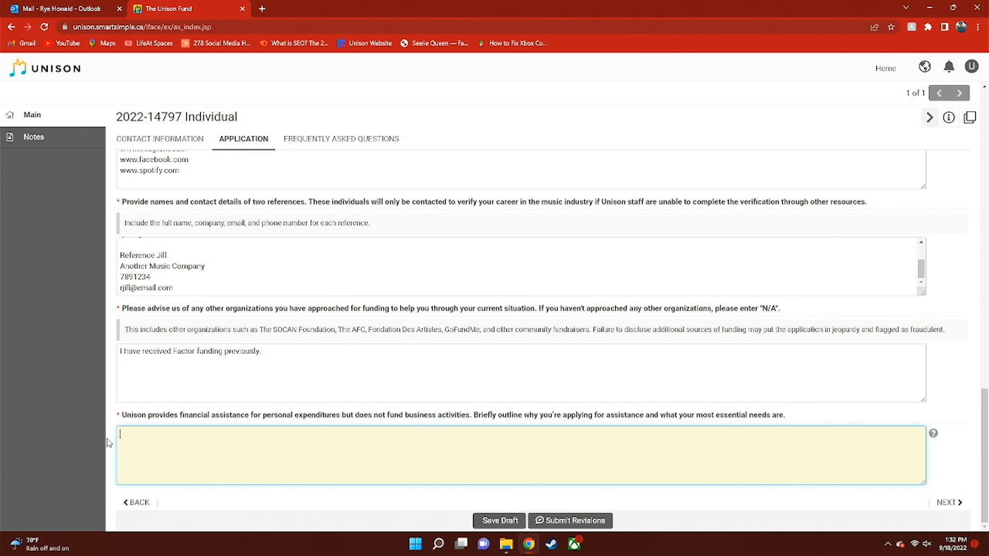
type("During the pandemic I was living of")
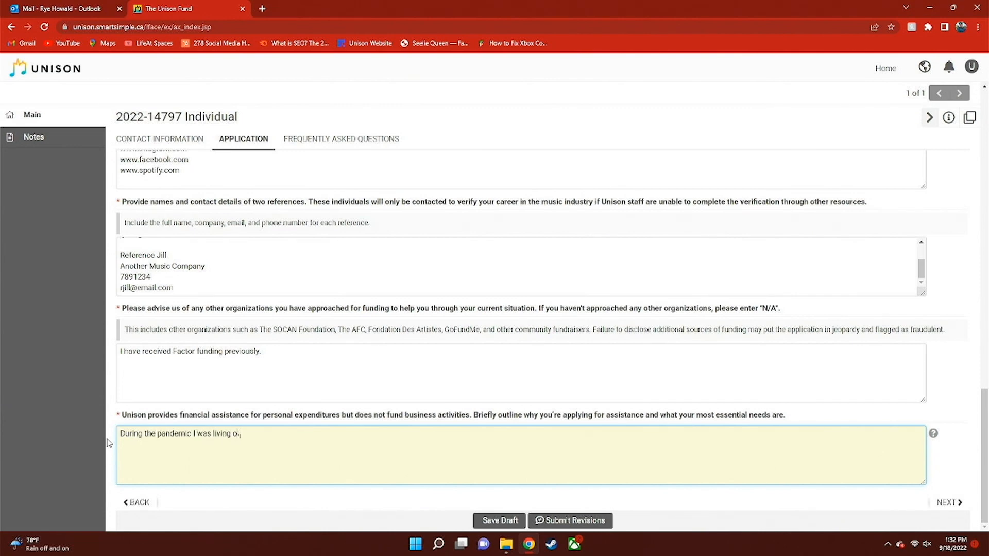
type("f of credit cards. I could use these")
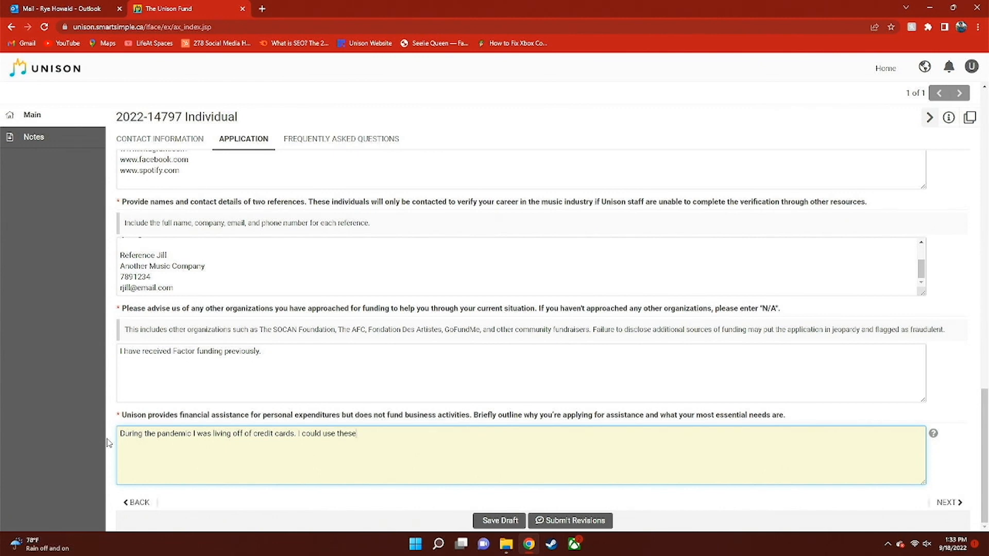
type(" funds to pay that down and catch ")
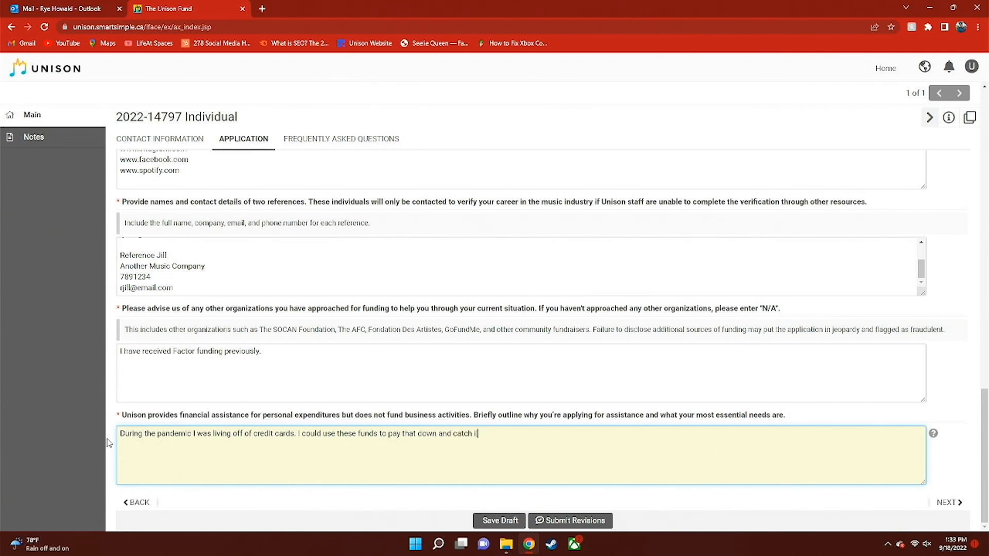
type("up on rent.")
Open a blank Note to The Unison Fund from the application's notes and cancel it without saving.
left_click(74, 142)
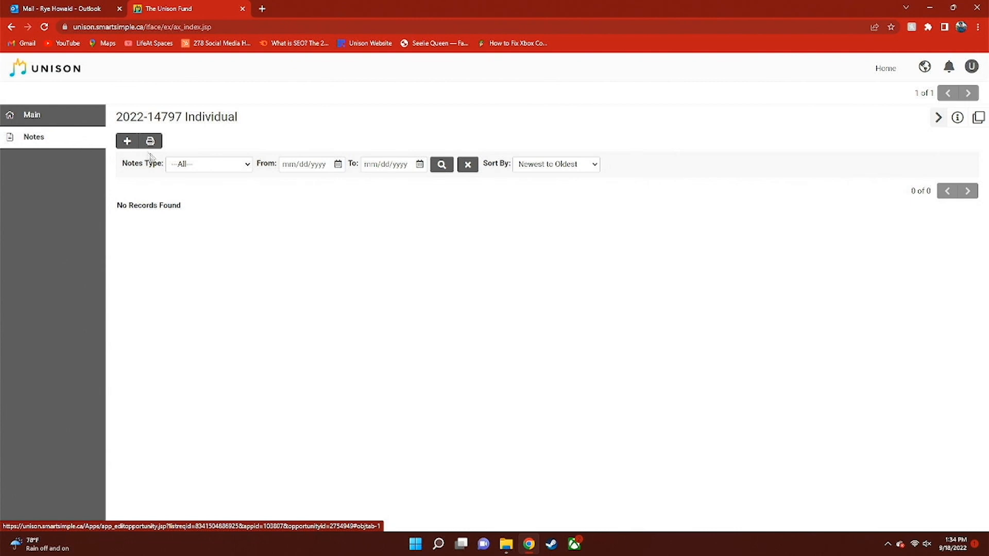
left_click(127, 142)
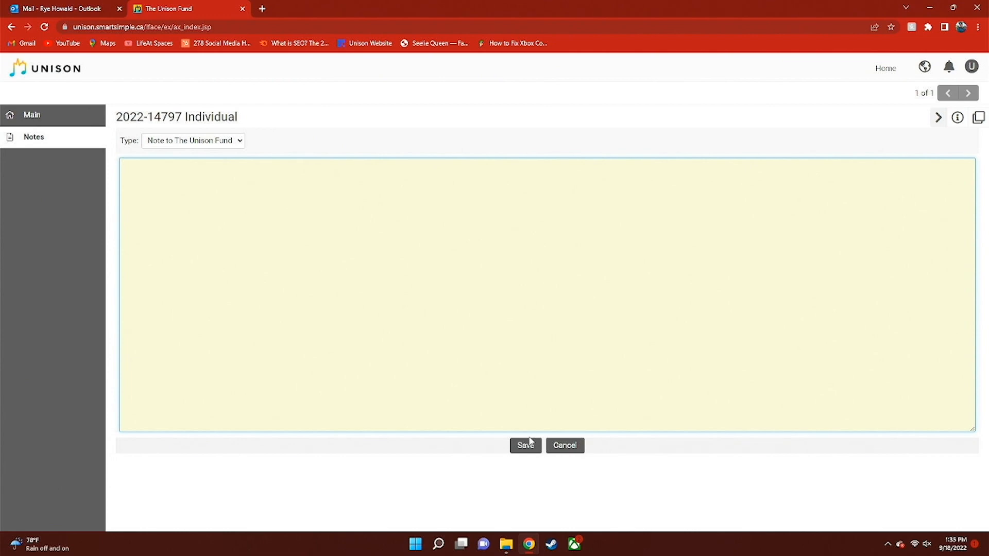
left_click(565, 446)
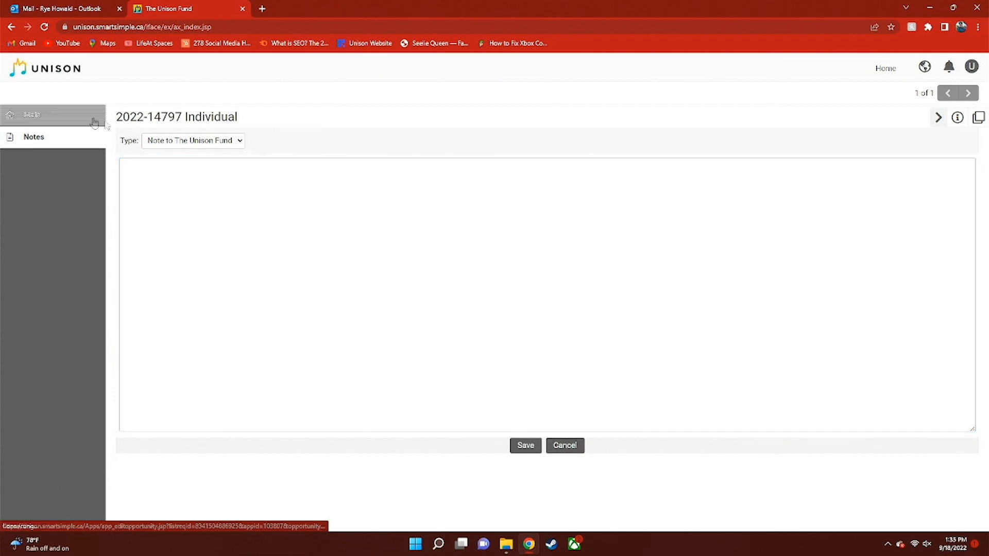